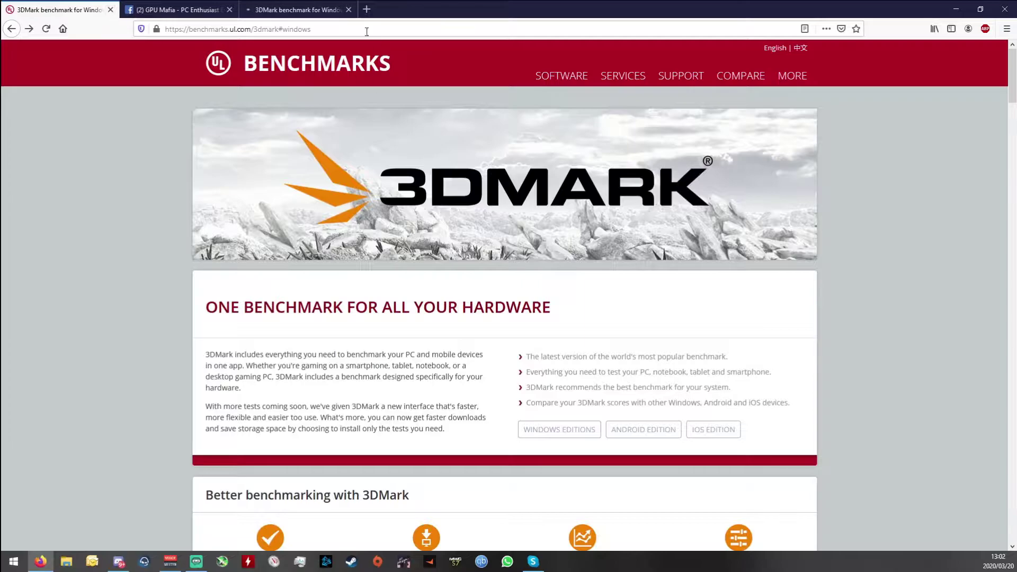
# Close the duplicate 3DMark tab and open the Basic Edition's Steam link from the Windows Editions section.
pyautogui.click(348, 9)
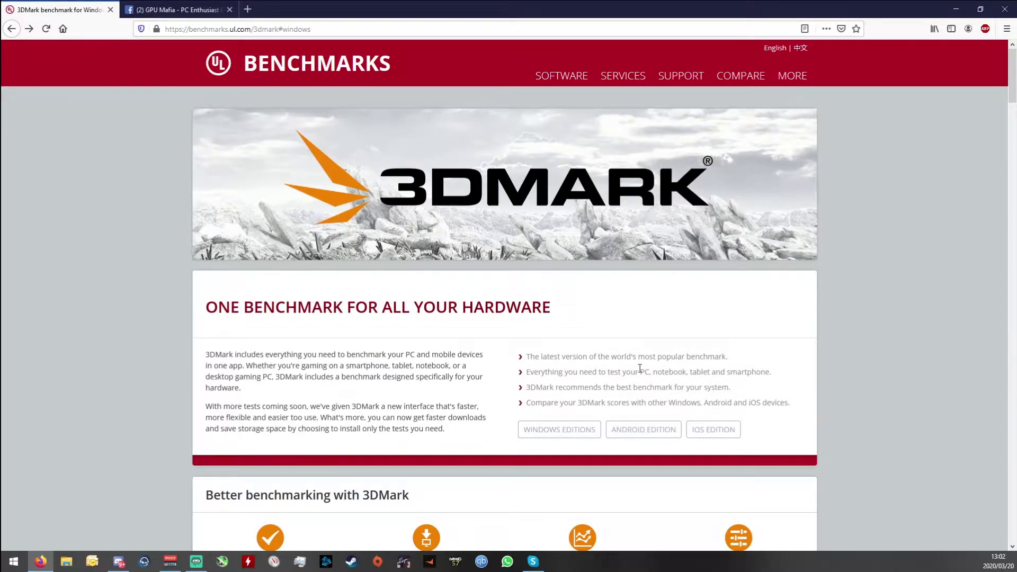
pyautogui.click(558, 430)
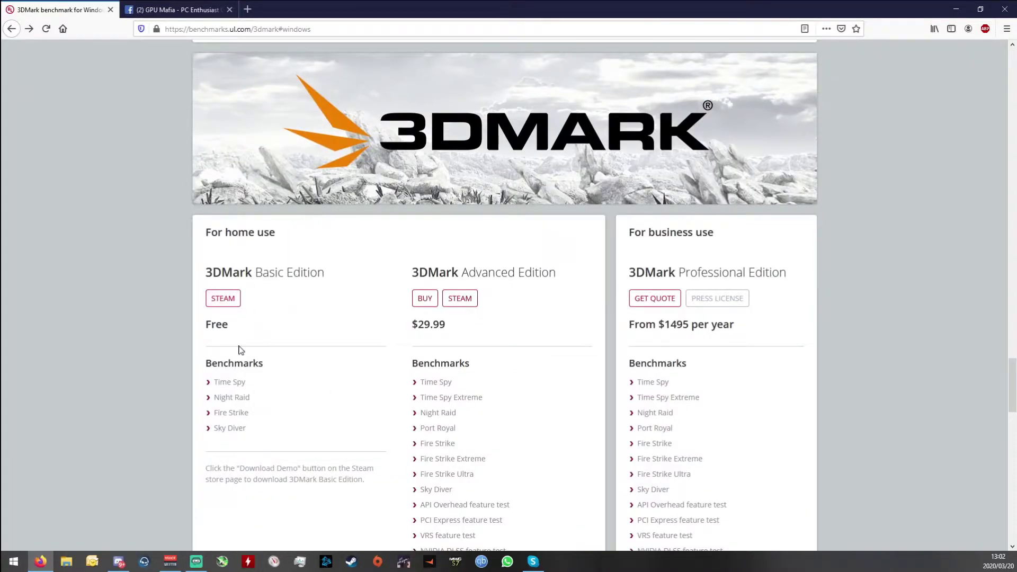
pyautogui.scroll(-2, 262, 407)
pyautogui.moveTo(206, 360); pyautogui.dragTo(380, 383)
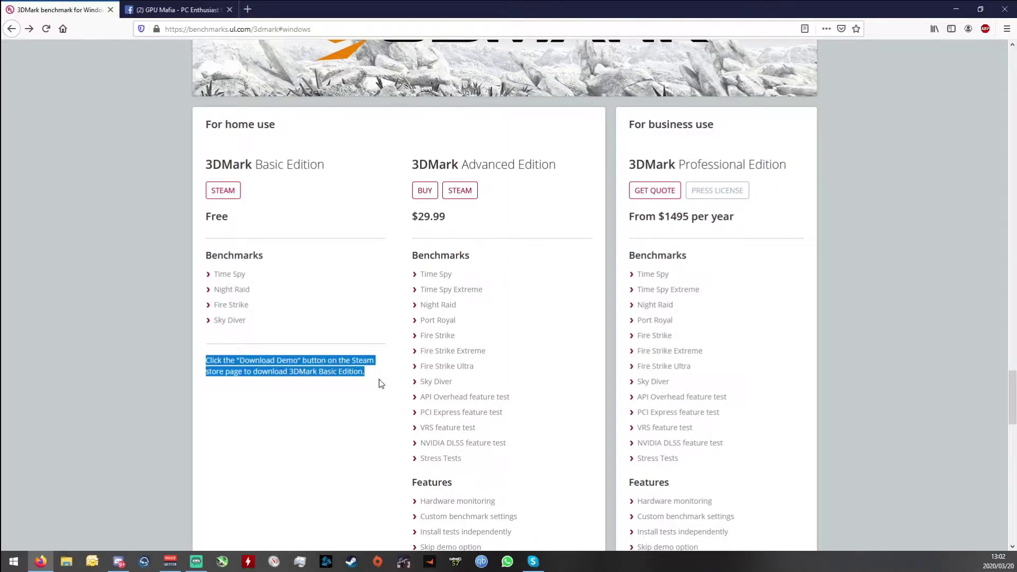
pyautogui.click(364, 350)
pyautogui.click(228, 198)
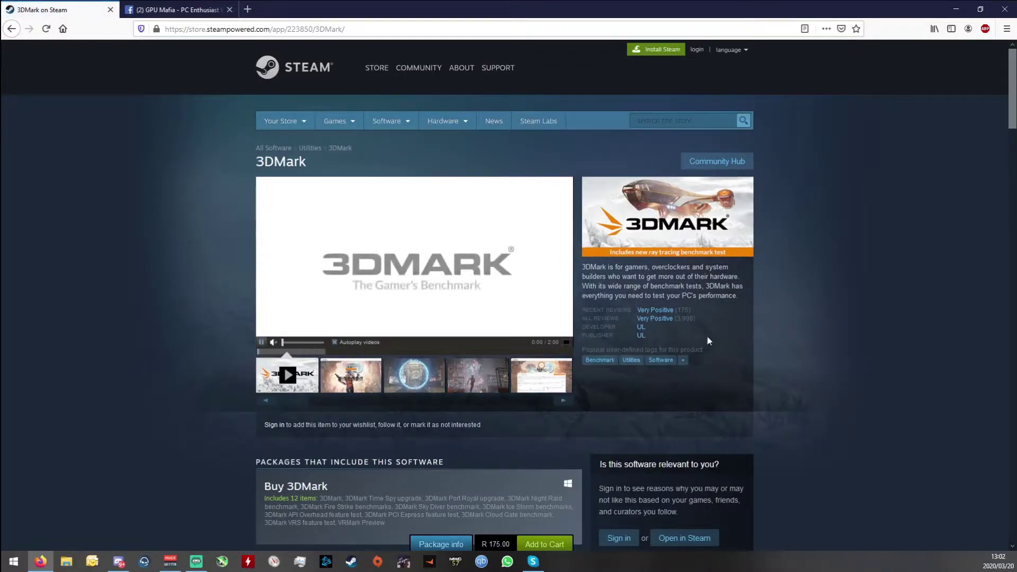
# Send the 3DMark demo download to the installed Steam Client Bootstrapper, then return to the editions page.
pyautogui.scroll(-3, 693, 371)
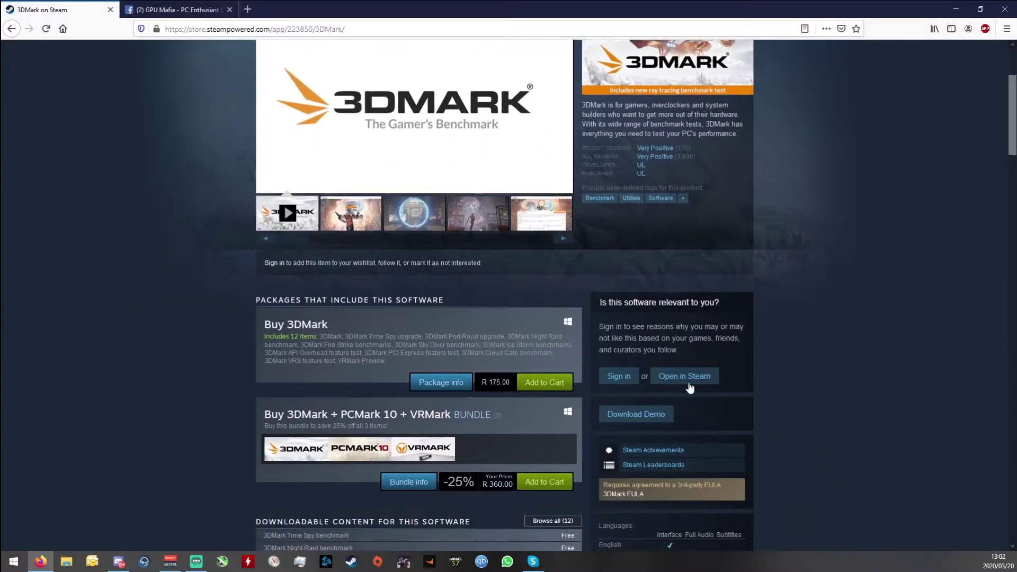
pyautogui.click(637, 414)
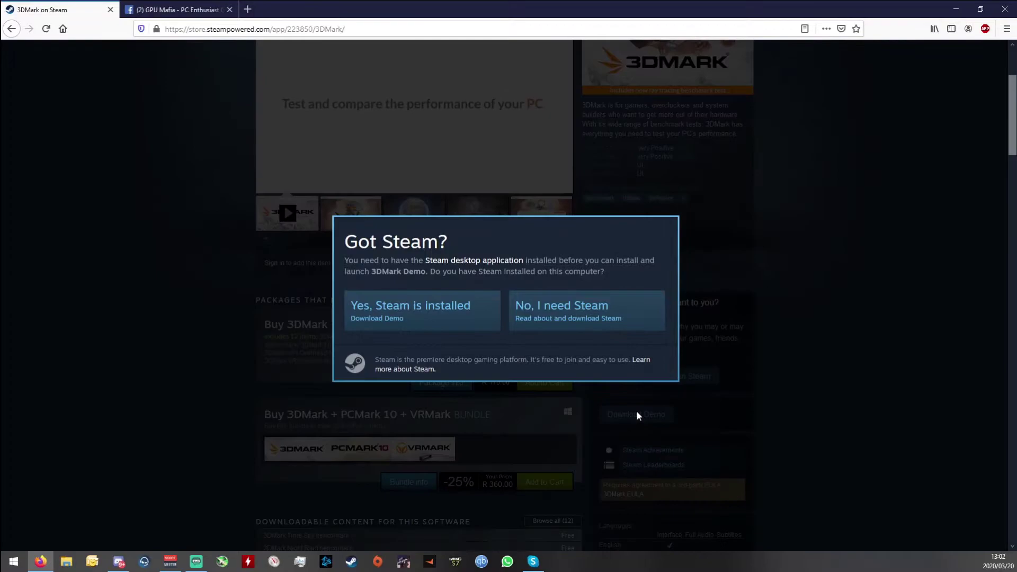
pyautogui.click(407, 318)
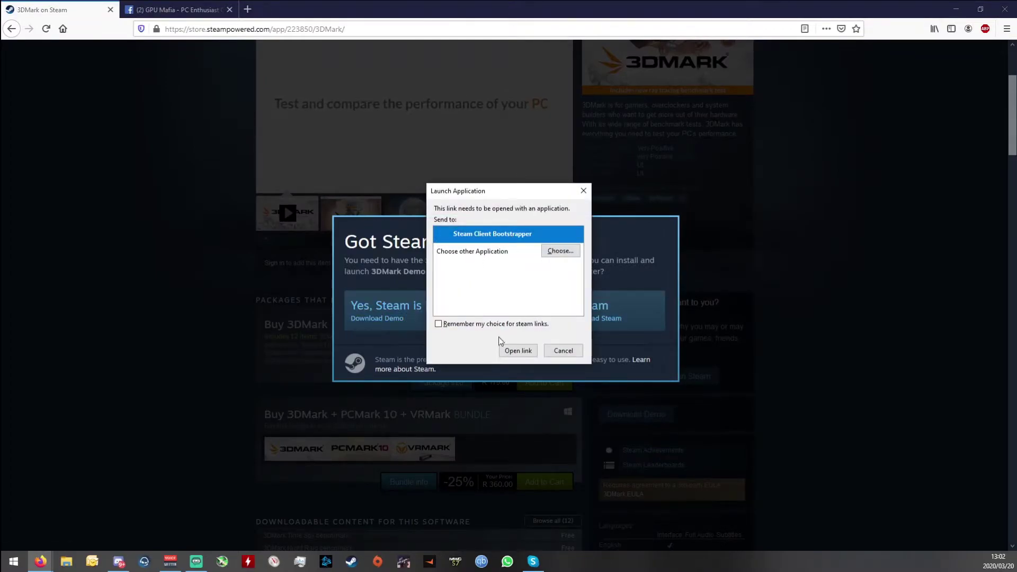
pyautogui.click(510, 351)
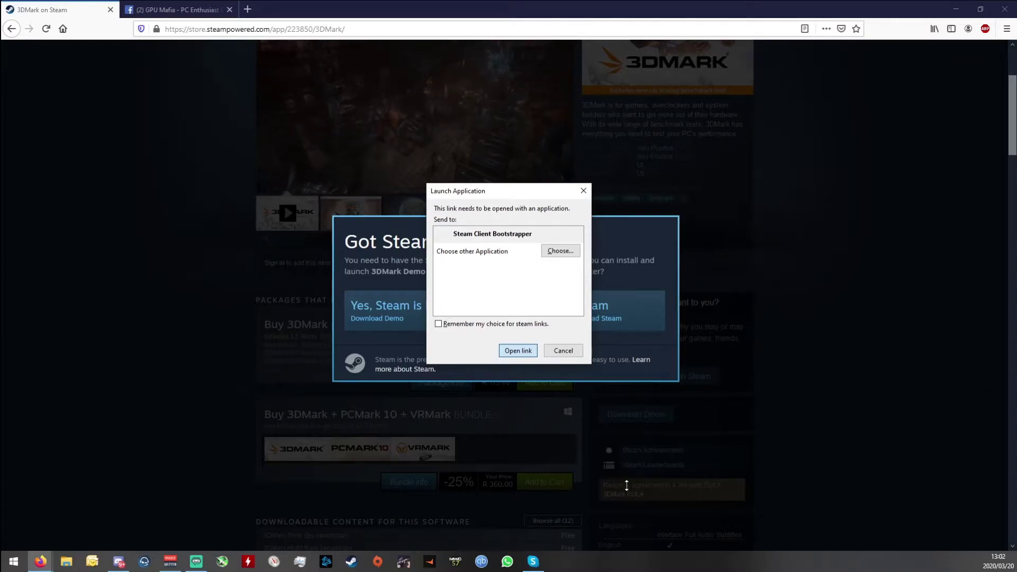
pyautogui.click(518, 351)
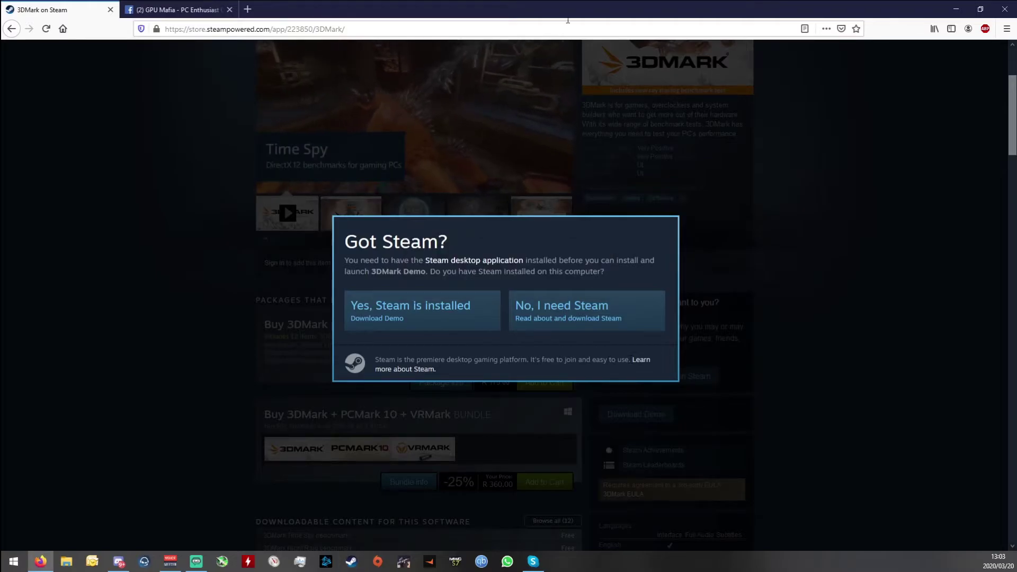
pyautogui.click(12, 29)
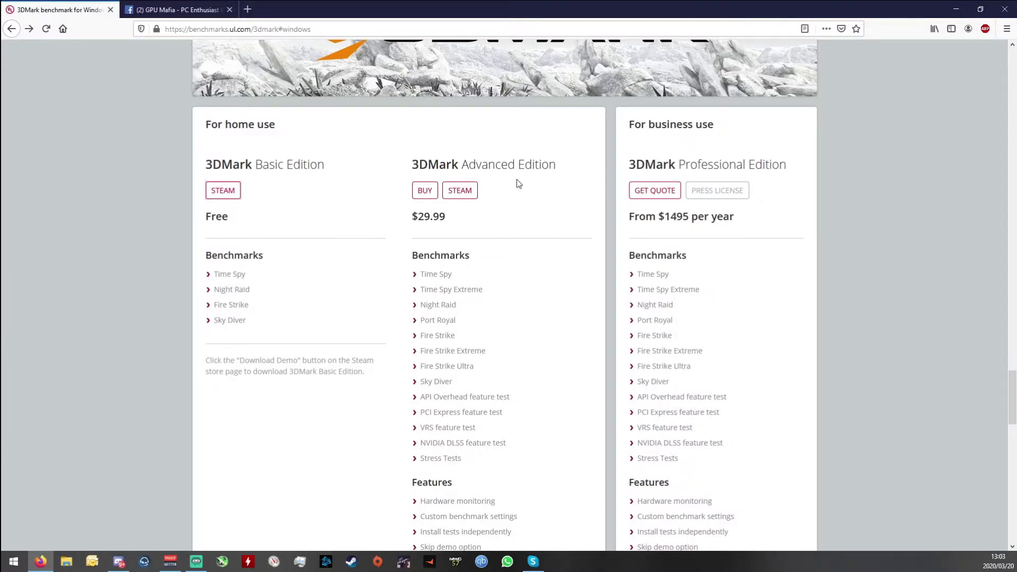
# Dismiss the US$29.99 Advanced Edition checkout and open the Advanced Edition's Steam link instead.
pyautogui.click(424, 190)
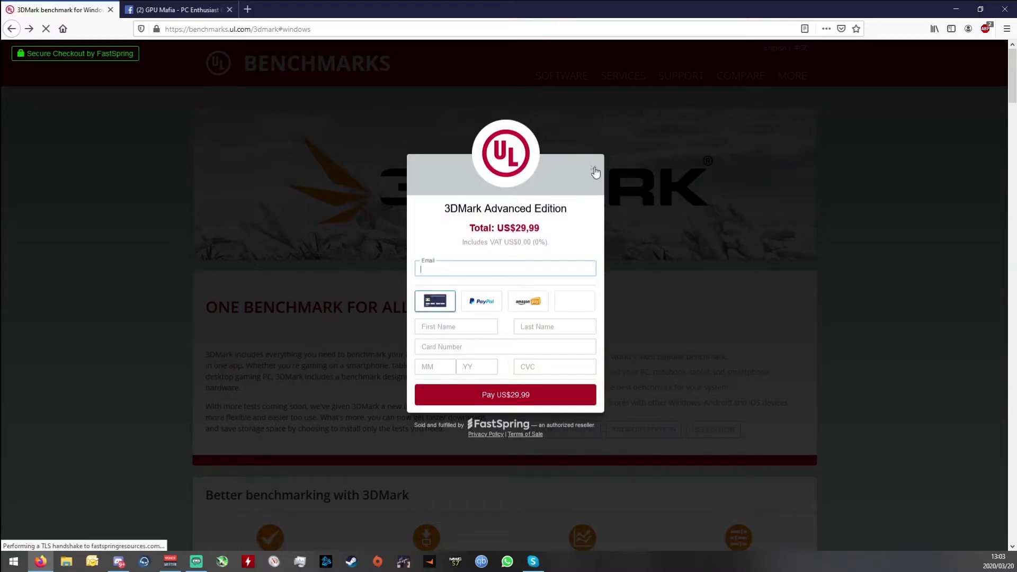
pyautogui.click(593, 166)
pyautogui.hotkey('alt', 'Home')
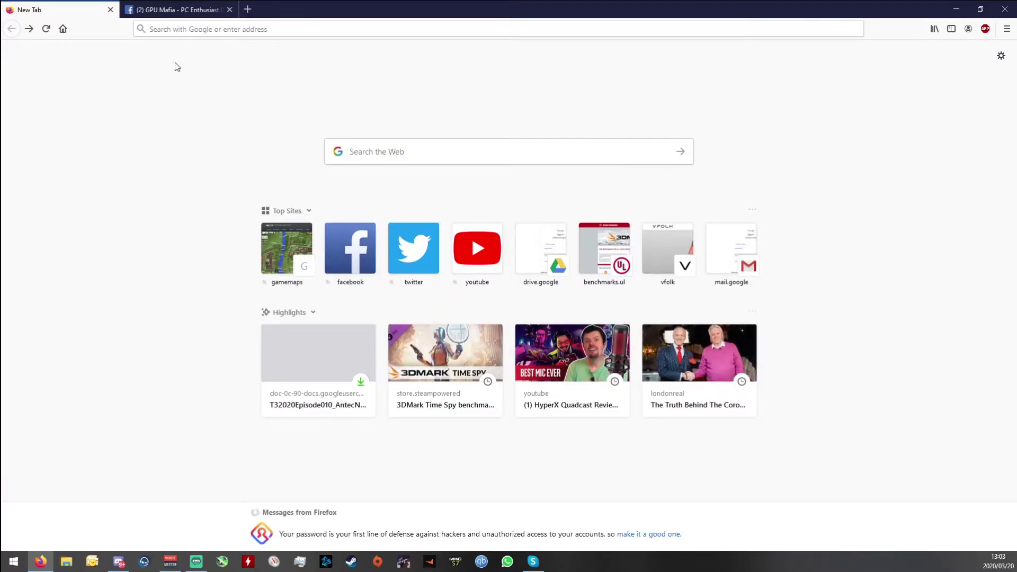
pyautogui.click(29, 29)
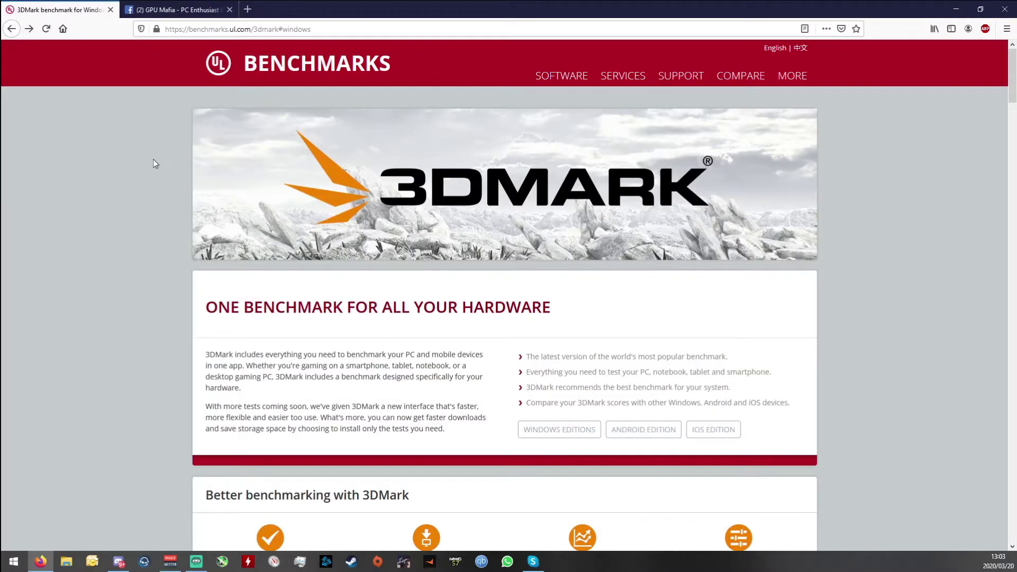
pyautogui.click(581, 428)
pyautogui.click(452, 295)
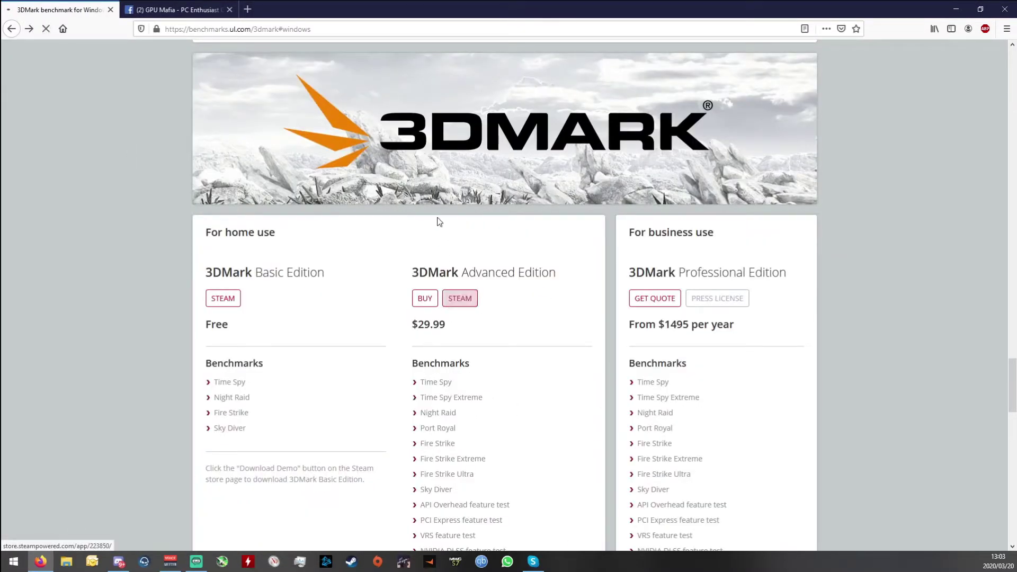
# Browse the 3DMark Steam page down to About This Software and back, then open the Start menu.
pyautogui.scroll(-3, 445, 427)
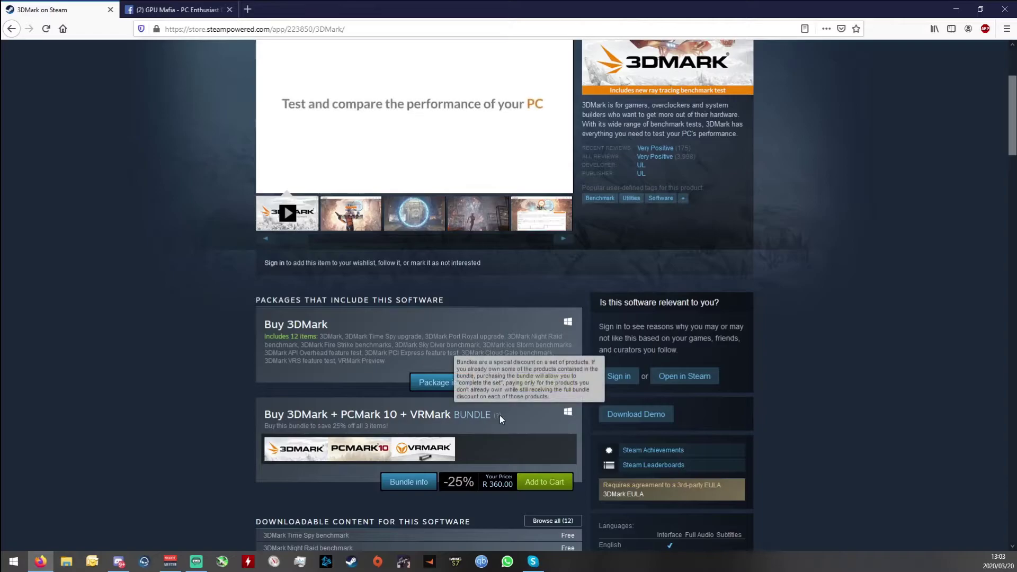
pyautogui.scroll(-2, 500, 415)
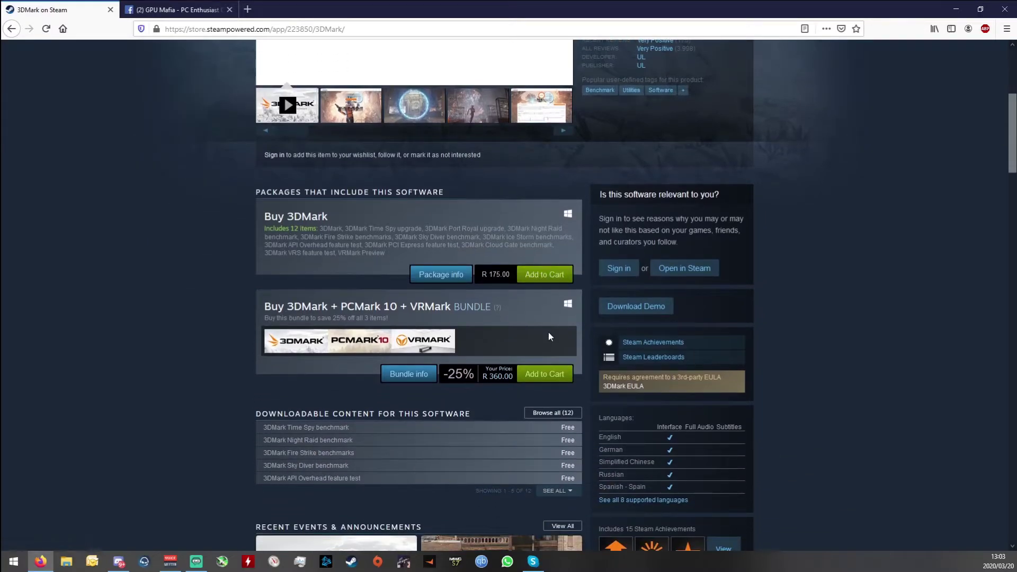
pyautogui.scroll(-1, 548, 332)
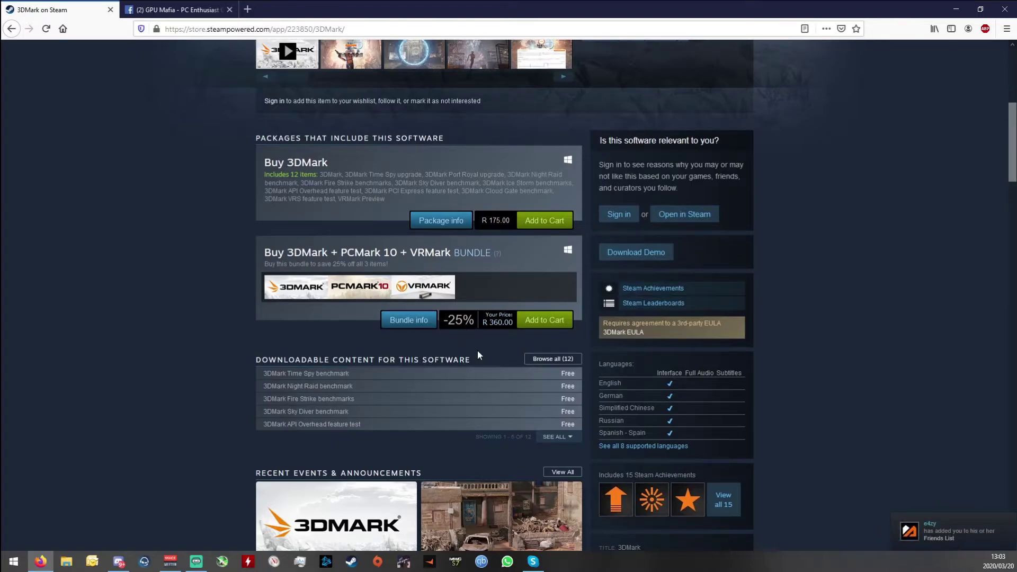
pyautogui.scroll(-6, 470, 346)
pyautogui.scroll(4, 477, 456)
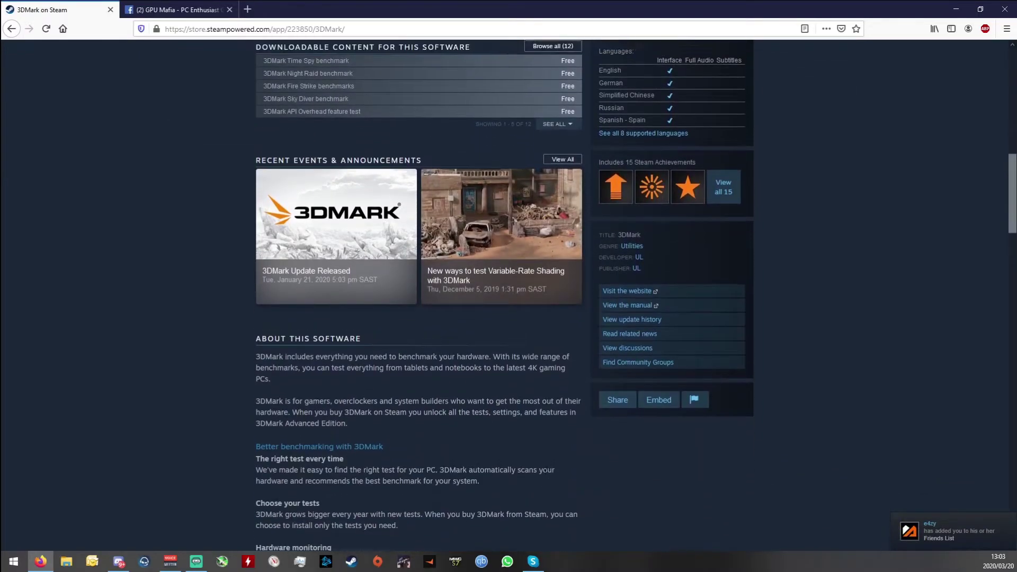
pyautogui.scroll(8, 784, 456)
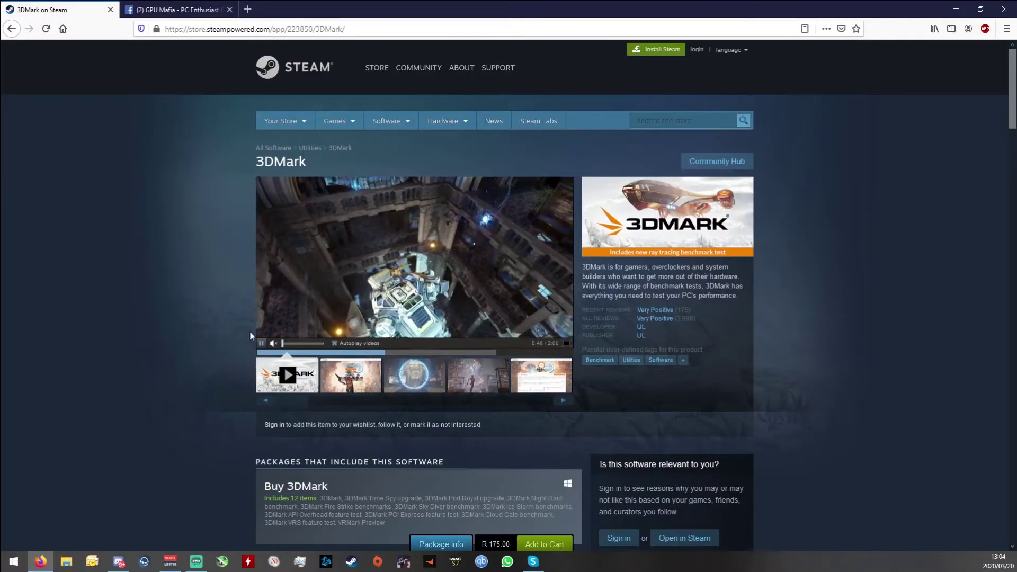
pyautogui.click(13, 561)
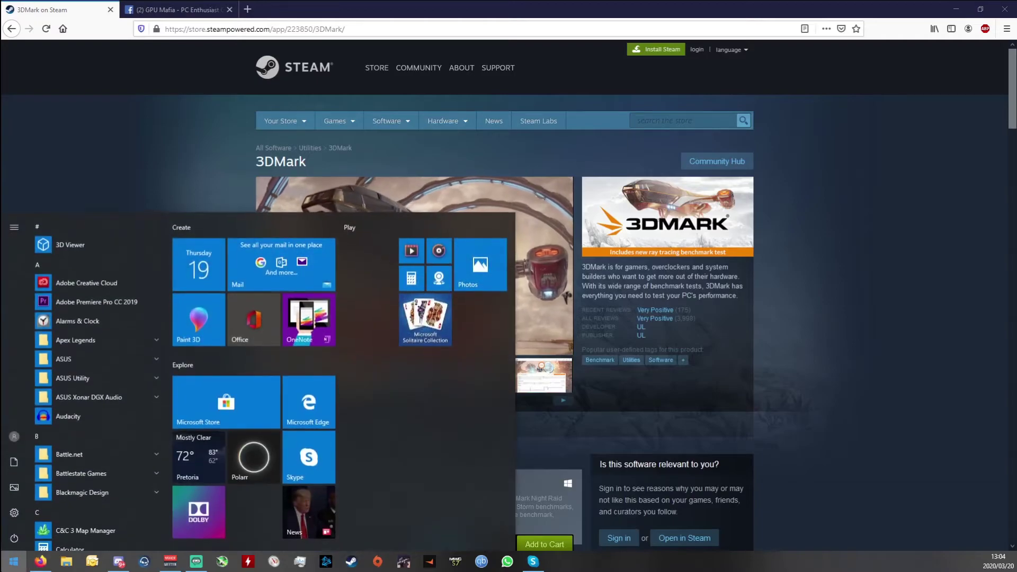
# Open the Bench Capture 2020 workbook by searching 'bench' and switch to the Main Rig 1070Ti sheet.
pyautogui.write('bench')
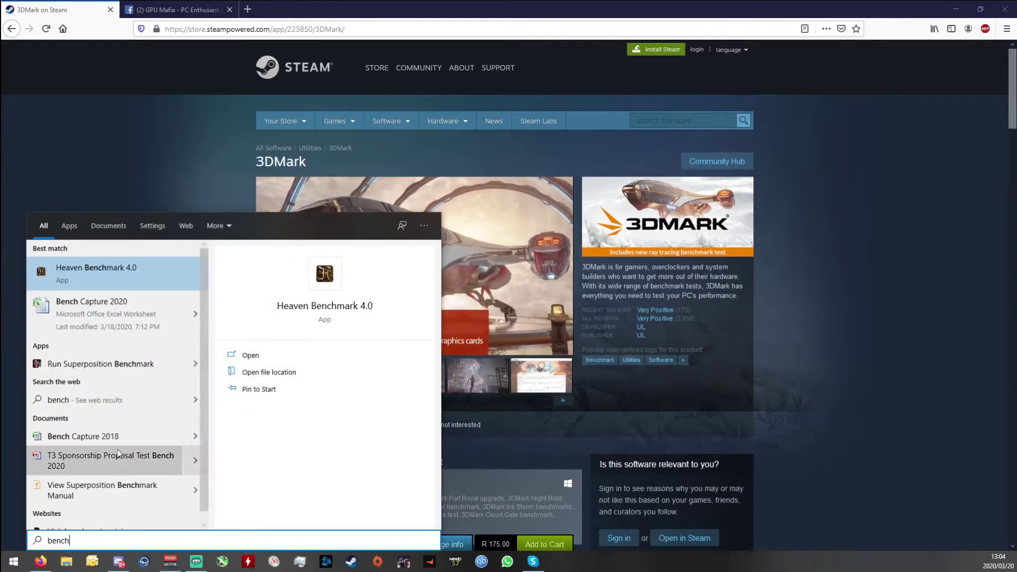
pyautogui.click(126, 318)
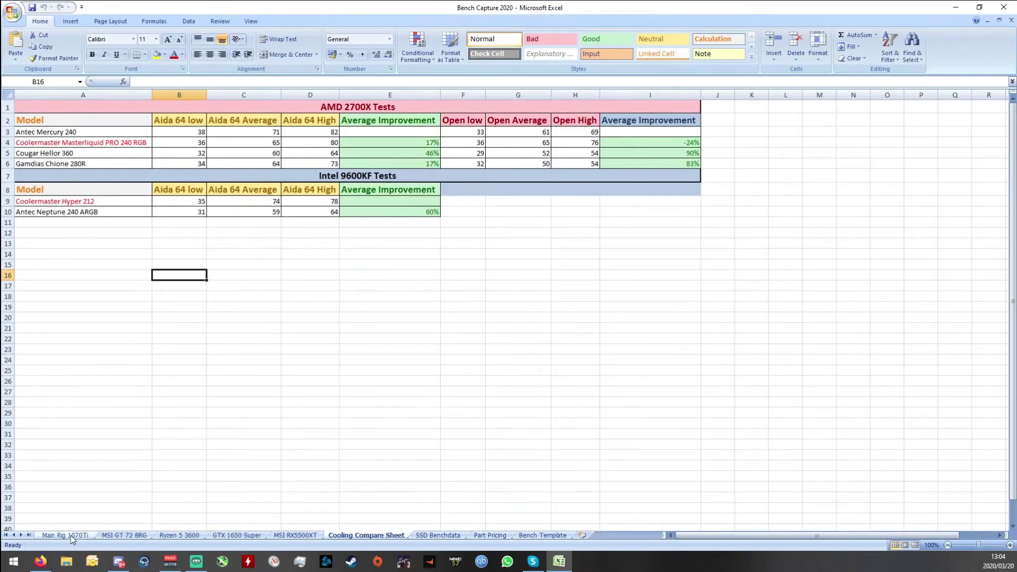
pyautogui.click(71, 535)
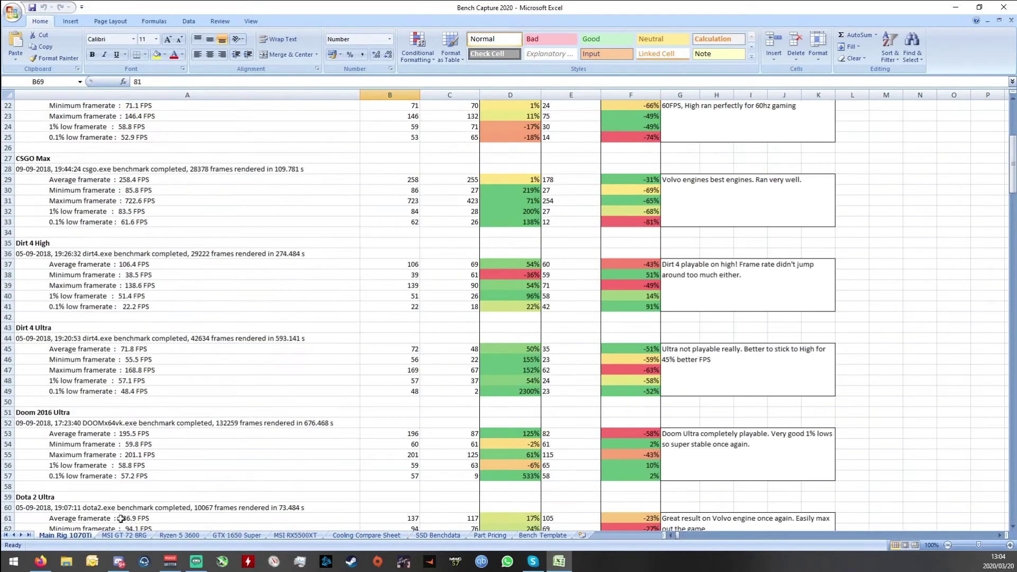
# Scroll the Main Rig 1070Ti results down to the TOTAL row (63% and -45%) and back.
pyautogui.scroll(-5, 386, 254)
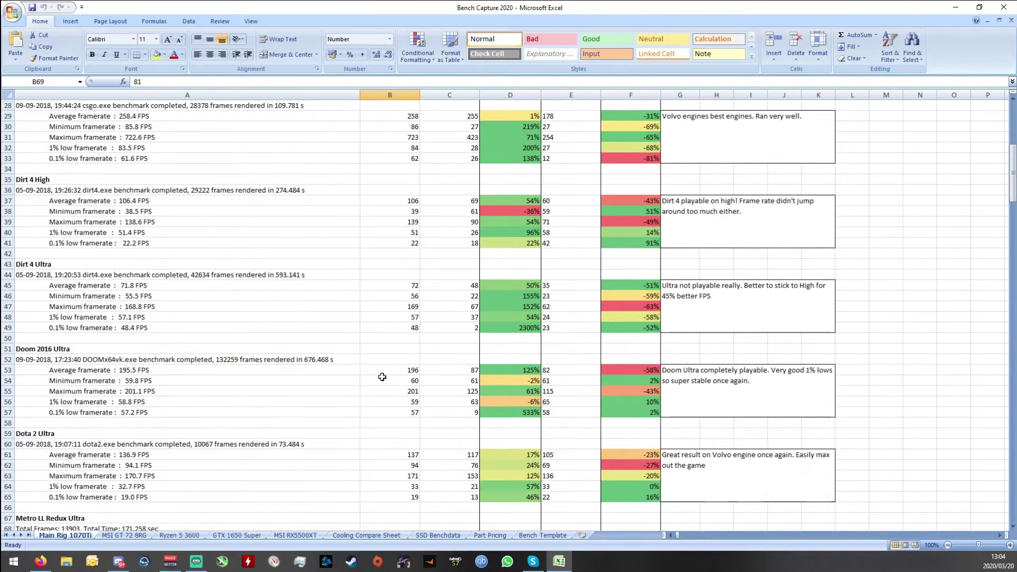
pyautogui.scroll(-2, 285, 319)
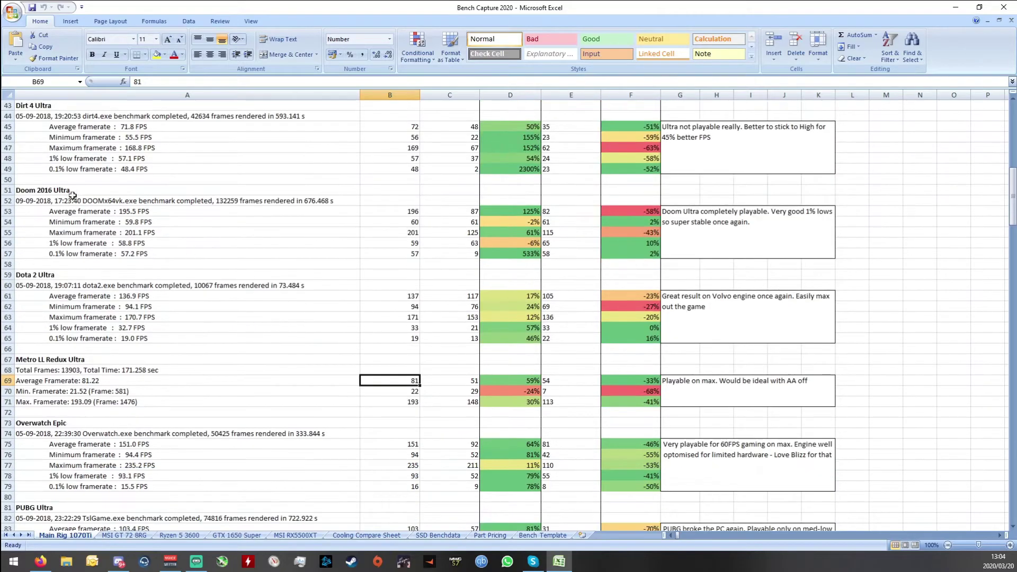
pyautogui.scroll(-1, 171, 352)
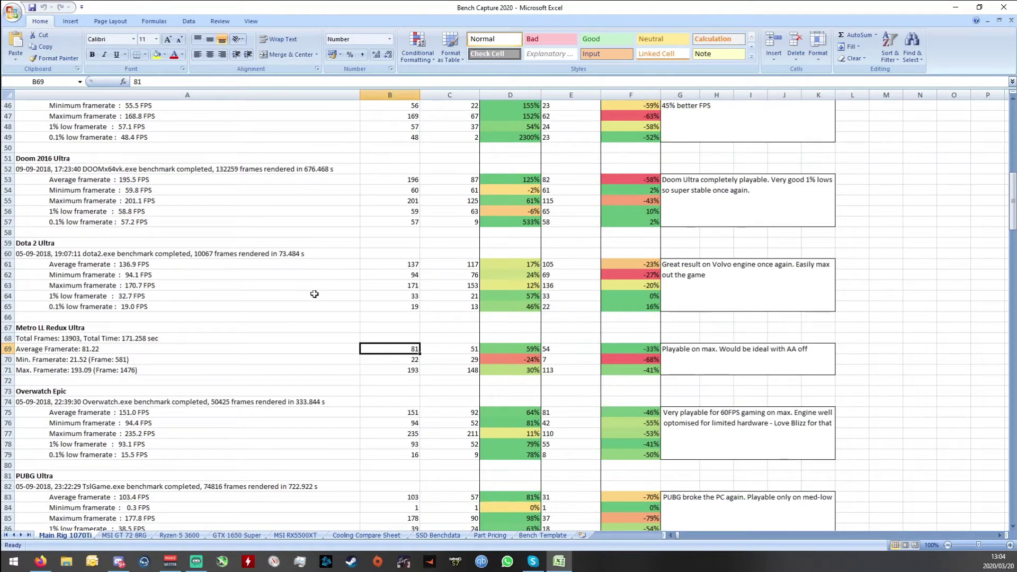
pyautogui.scroll(-5, 180, 268)
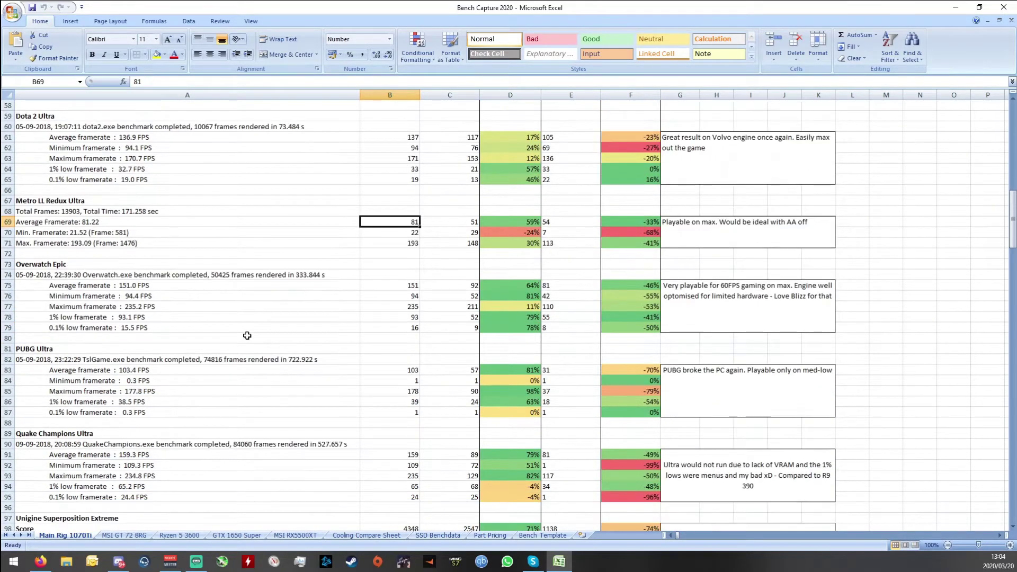
pyautogui.scroll(-3, 419, 401)
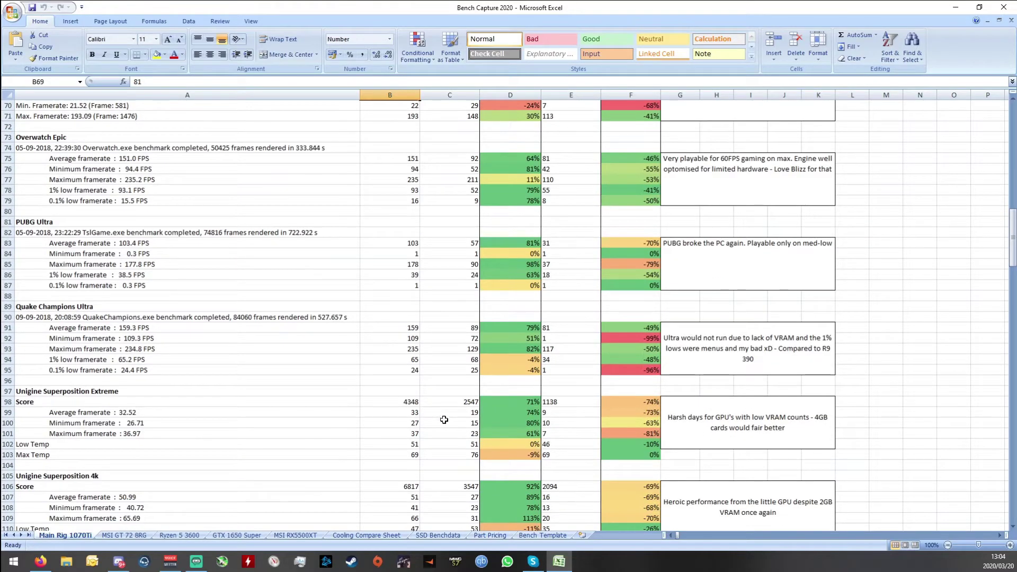
pyautogui.scroll(1, 443, 420)
pyautogui.scroll(-10, 442, 423)
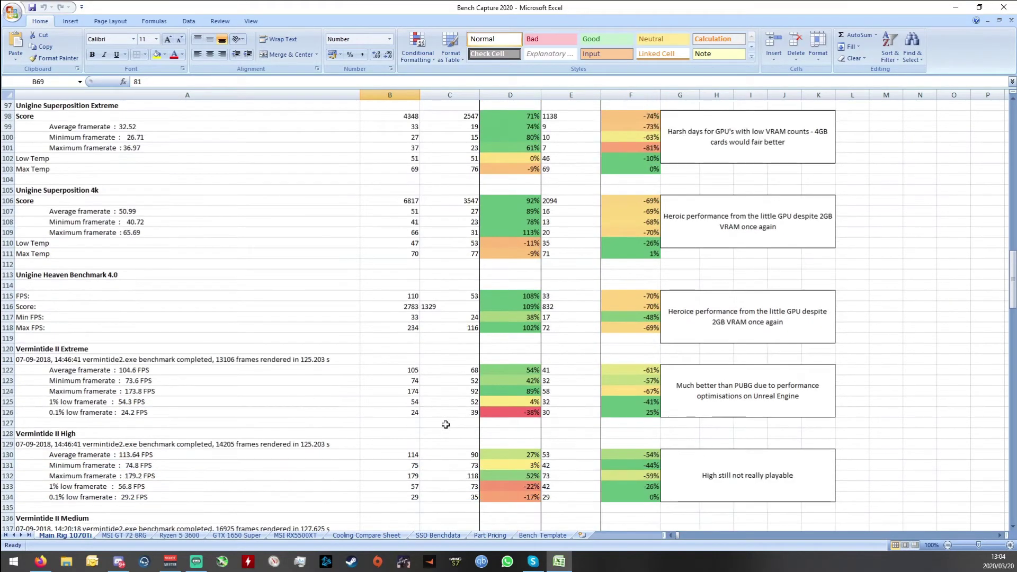
pyautogui.scroll(-10, 446, 424)
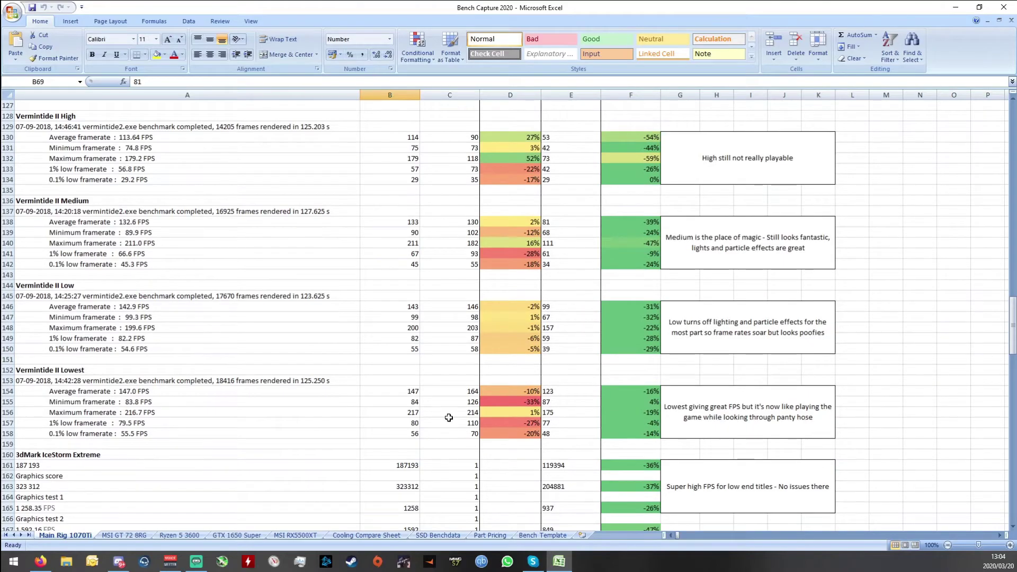
pyautogui.scroll(-19, 448, 418)
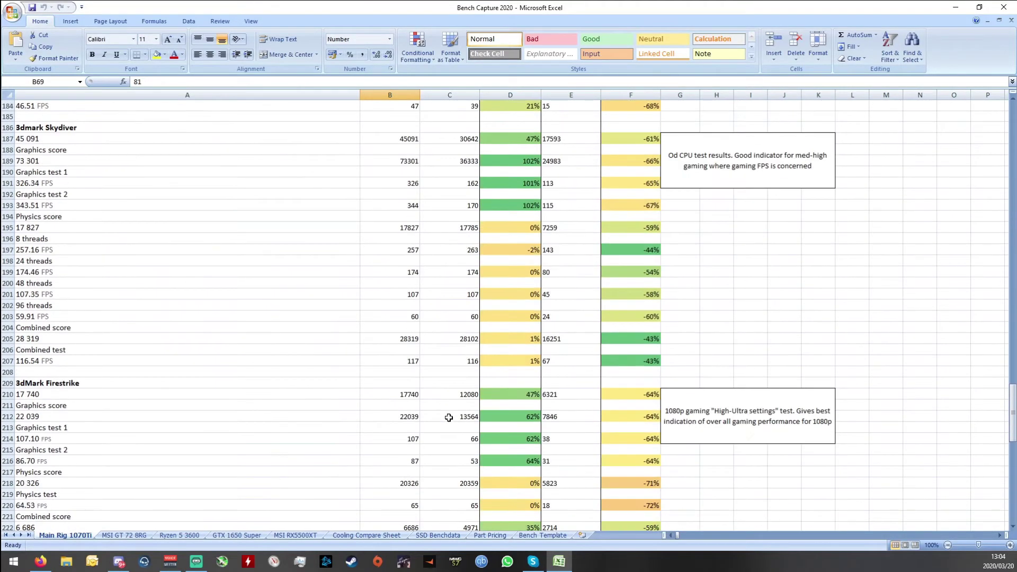
pyautogui.scroll(-19, 449, 418)
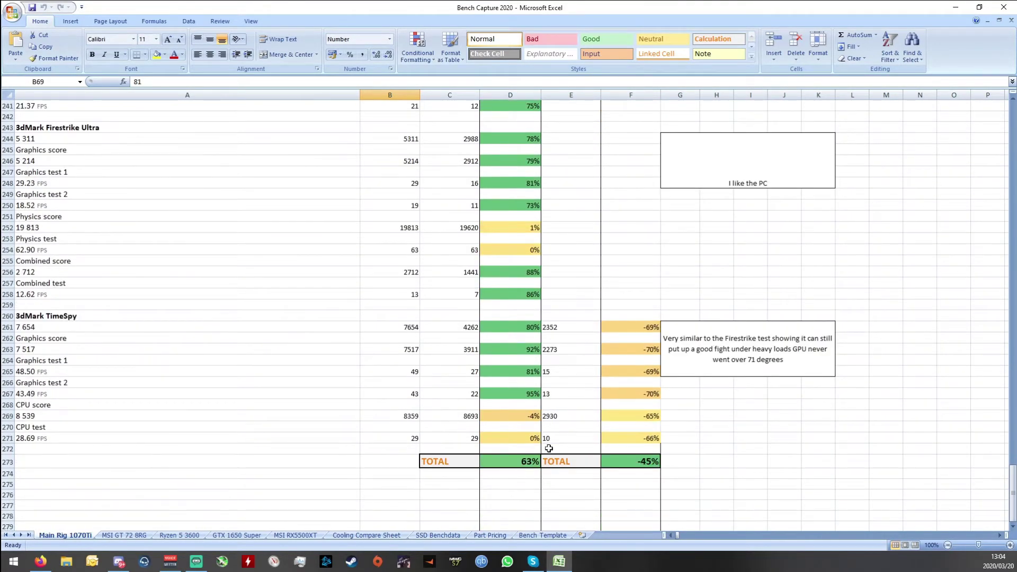
pyautogui.scroll(15, 549, 449)
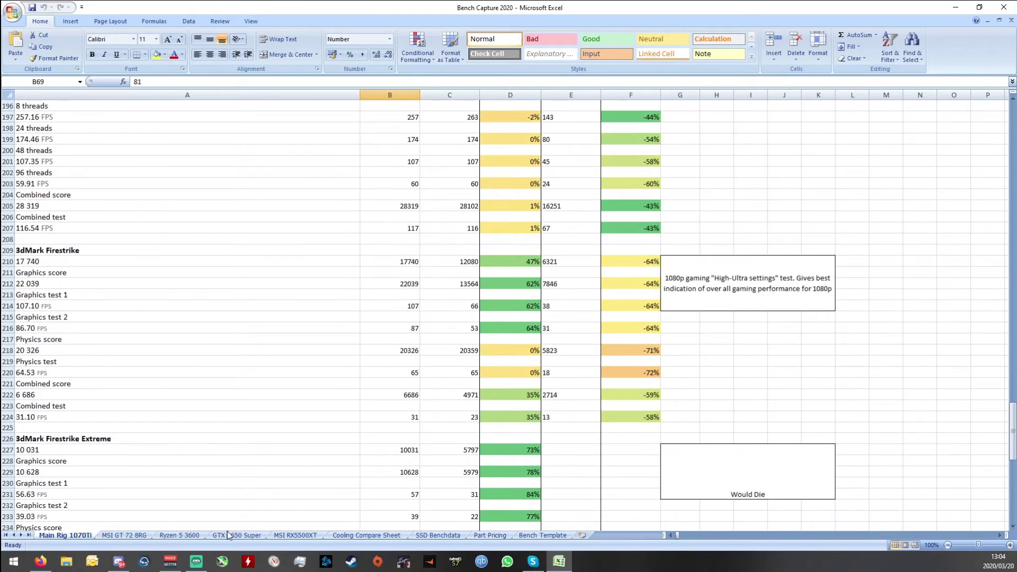
# View the MSI GT 72 8RG, Ryzen 5 3600, GTX 1650 Super and MSI RX5500XT sheets.
pyautogui.click(136, 538)
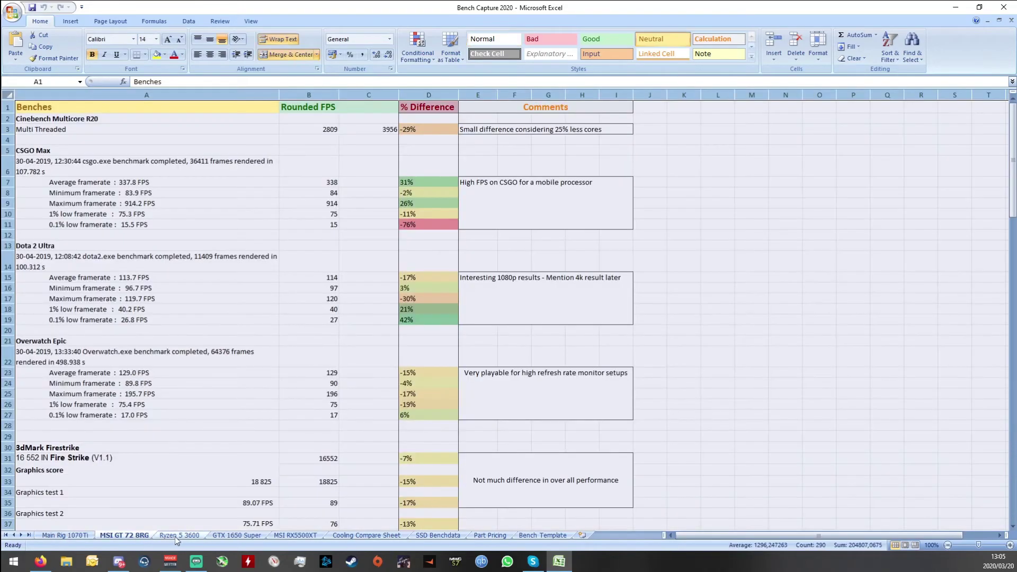
pyautogui.click(179, 536)
pyautogui.click(232, 537)
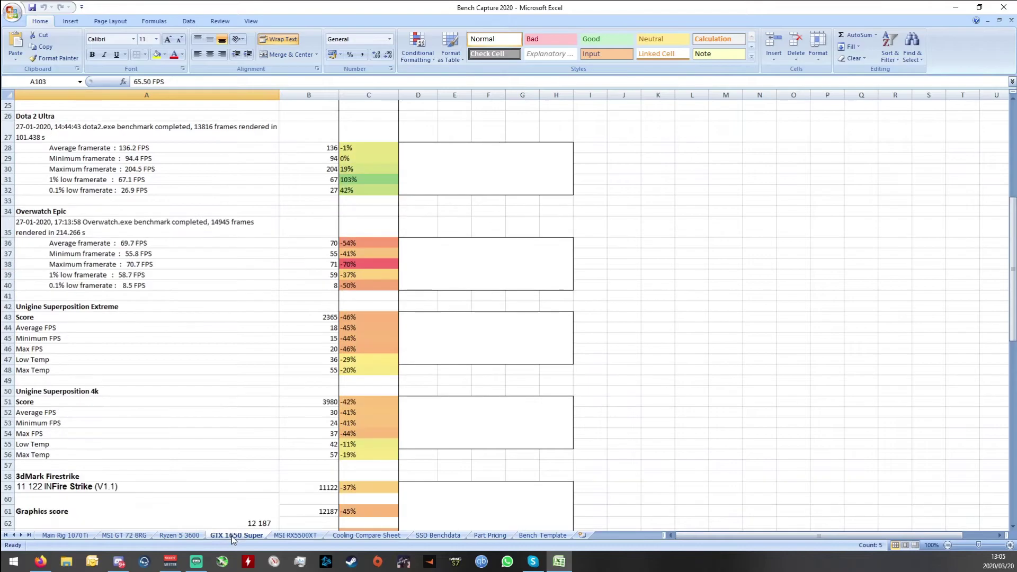
pyautogui.click(298, 537)
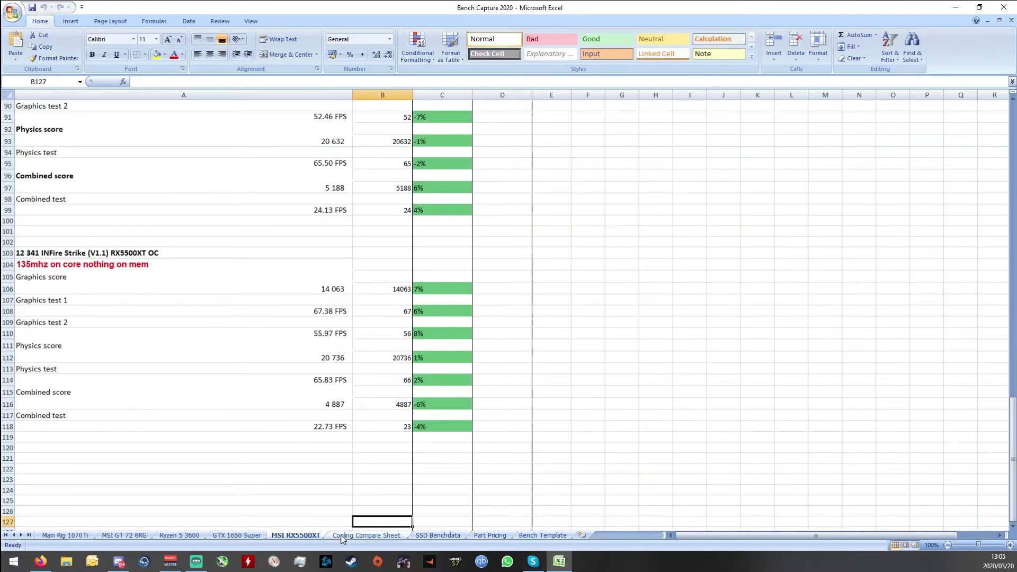
# Unhide the Gigabyte R9 390 G1 sheet to show its PUBG, Quake Champions and Unigine figures.
pyautogui.rightClick(563, 539)
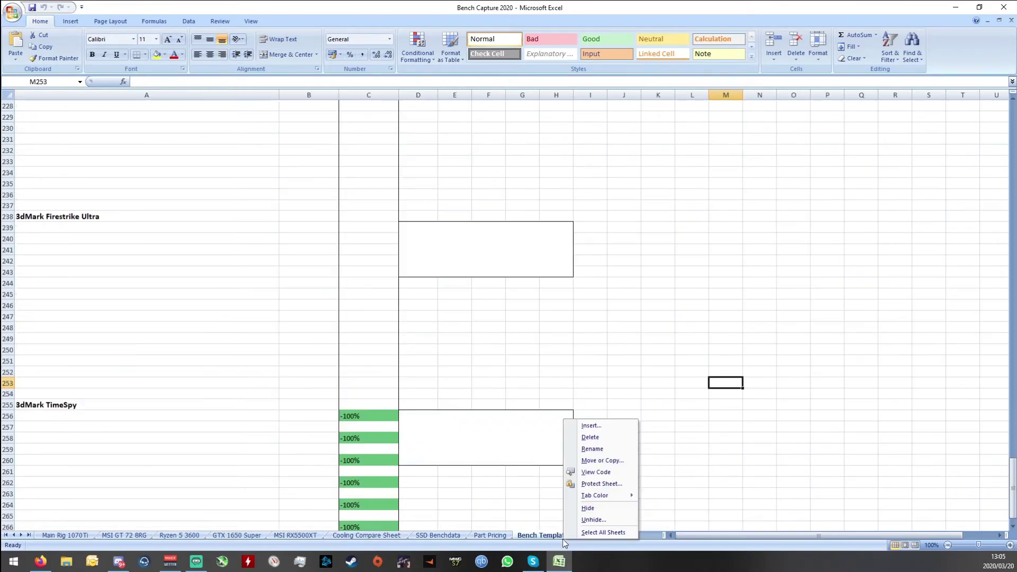
pyautogui.click(603, 519)
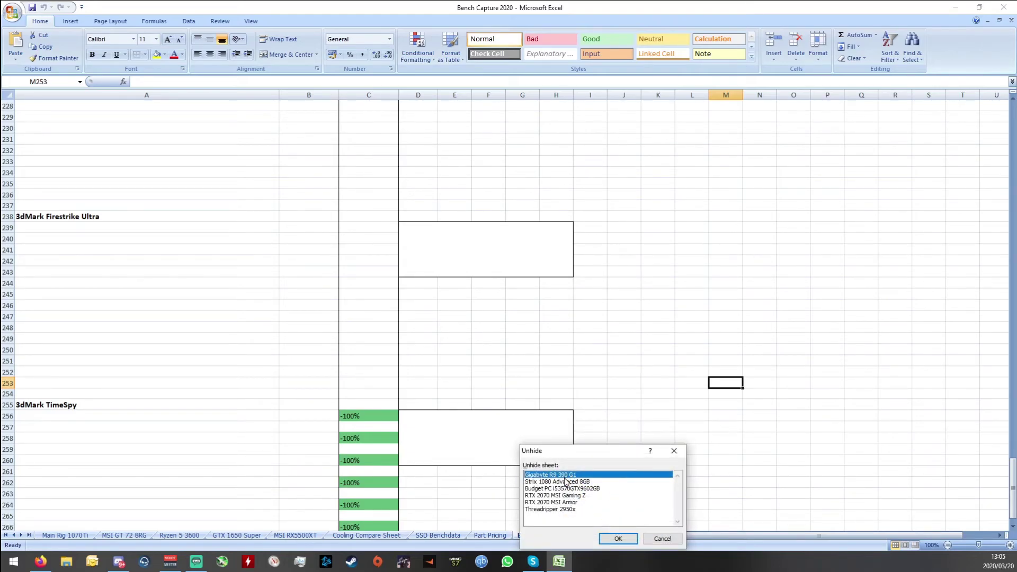
pyautogui.click(618, 538)
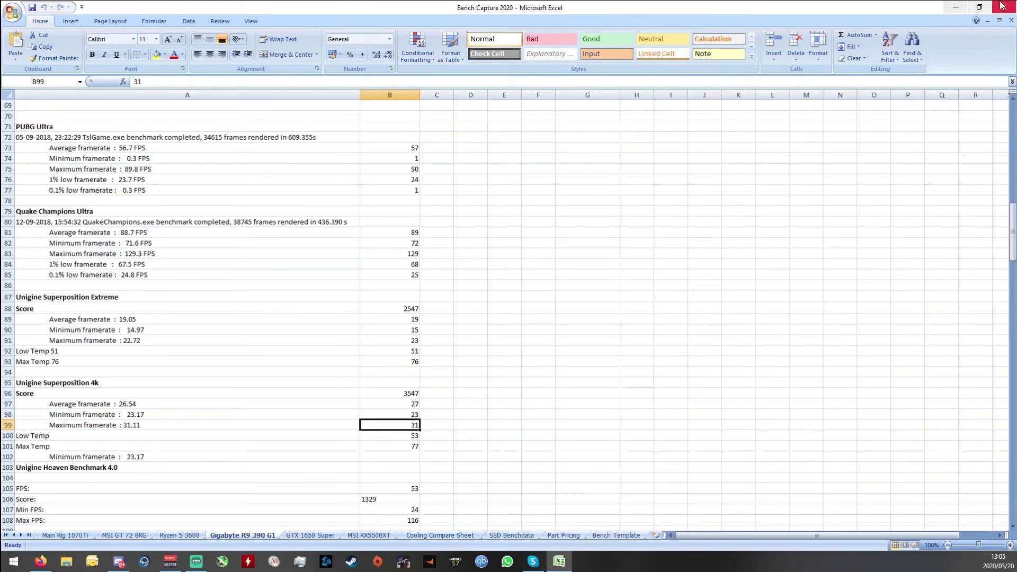
# Scroll back over the Main Rig 1070Ti sheet, then close Excel to get the Bench Capture 2020.xlsx save prompt.
pyautogui.click(88, 535)
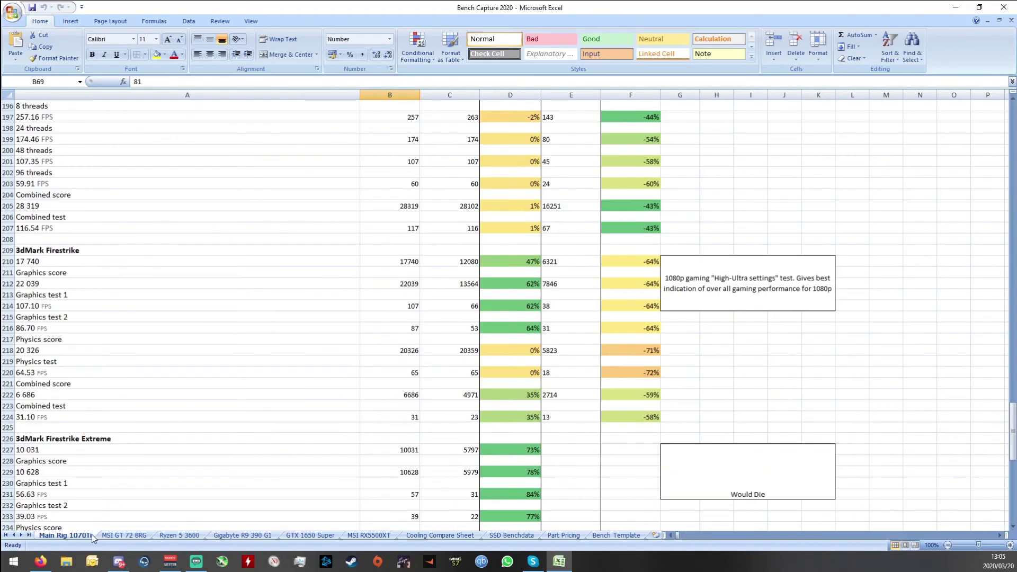
pyautogui.scroll(-10, 534, 461)
pyautogui.scroll(6, 535, 462)
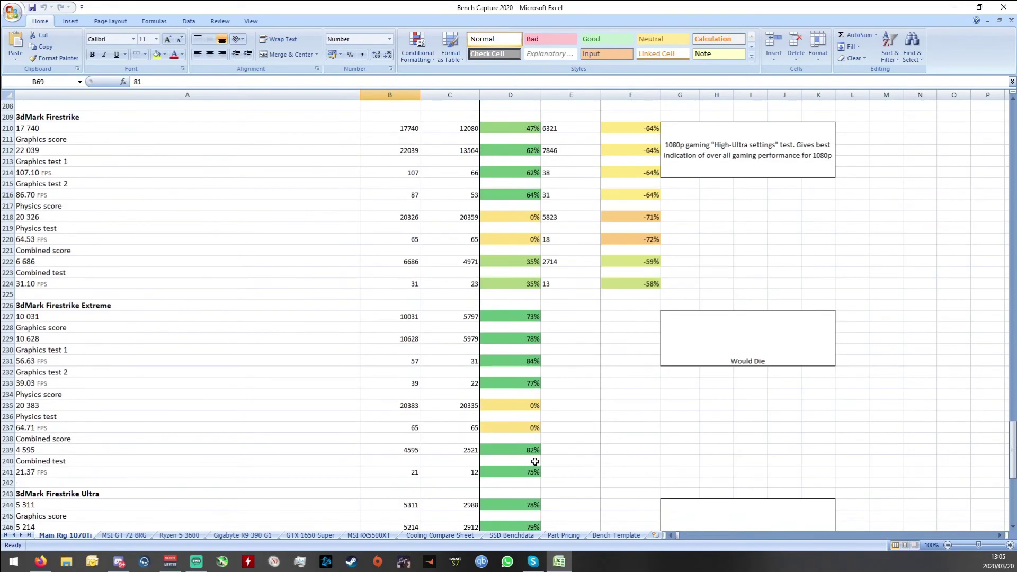
pyautogui.scroll(20, 535, 462)
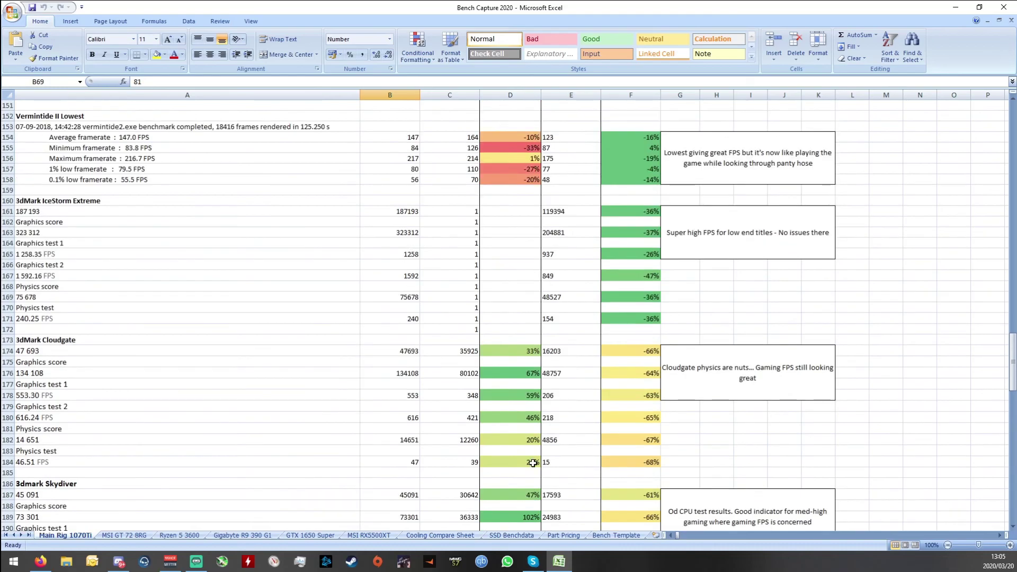
pyautogui.scroll(5, 529, 468)
pyautogui.scroll(-20, 529, 468)
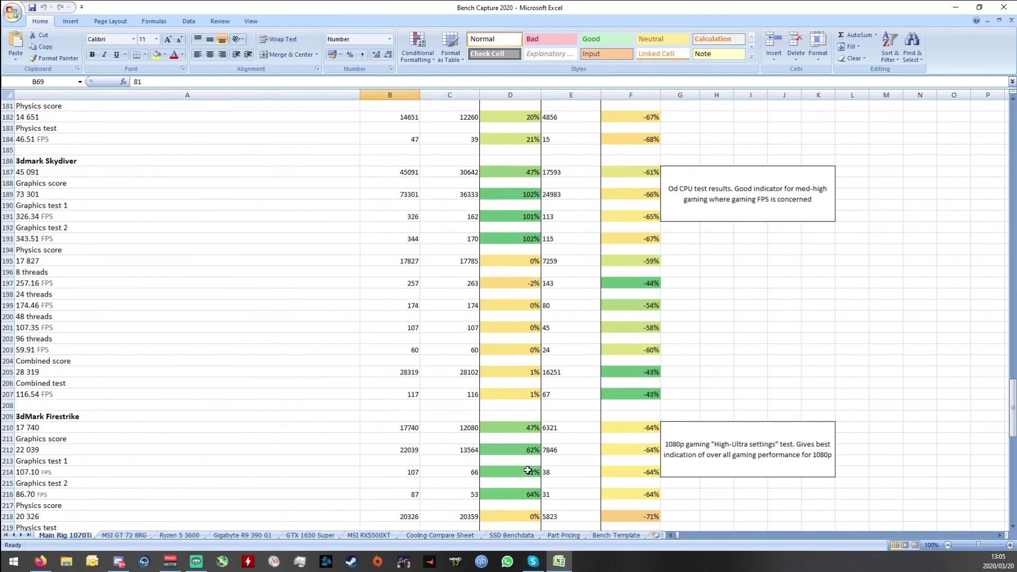
pyautogui.scroll(-13, 528, 470)
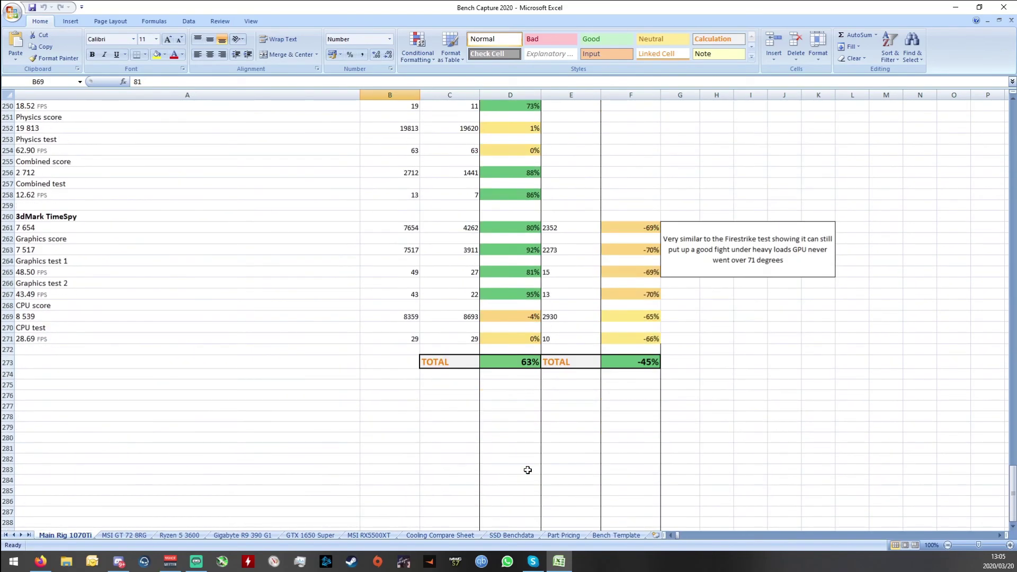
pyautogui.click(1005, 7)
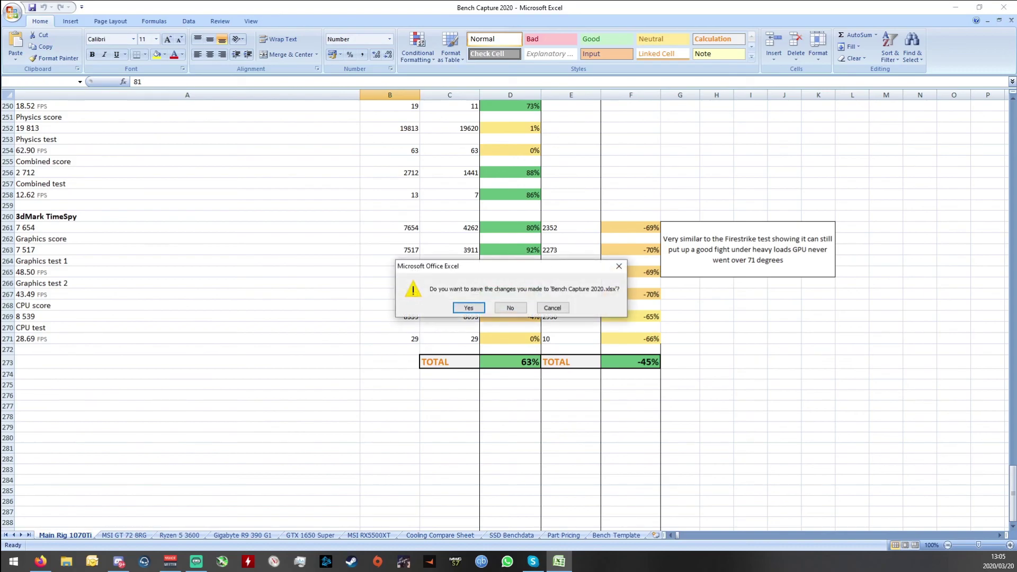